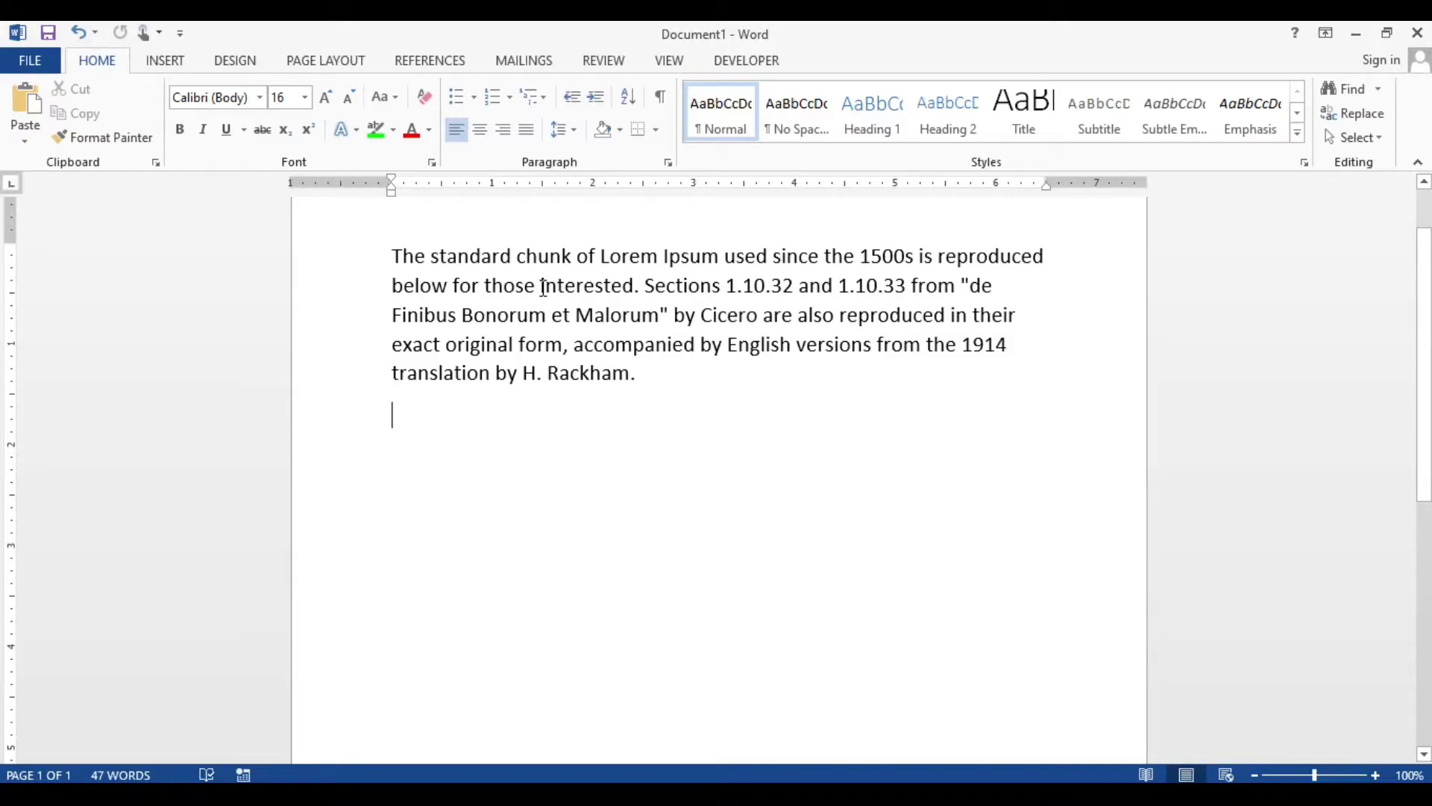
Step: Apply strikethrough to the word "interested" in the paragraph, and undo that formatting
drag(540, 286, 633, 291)
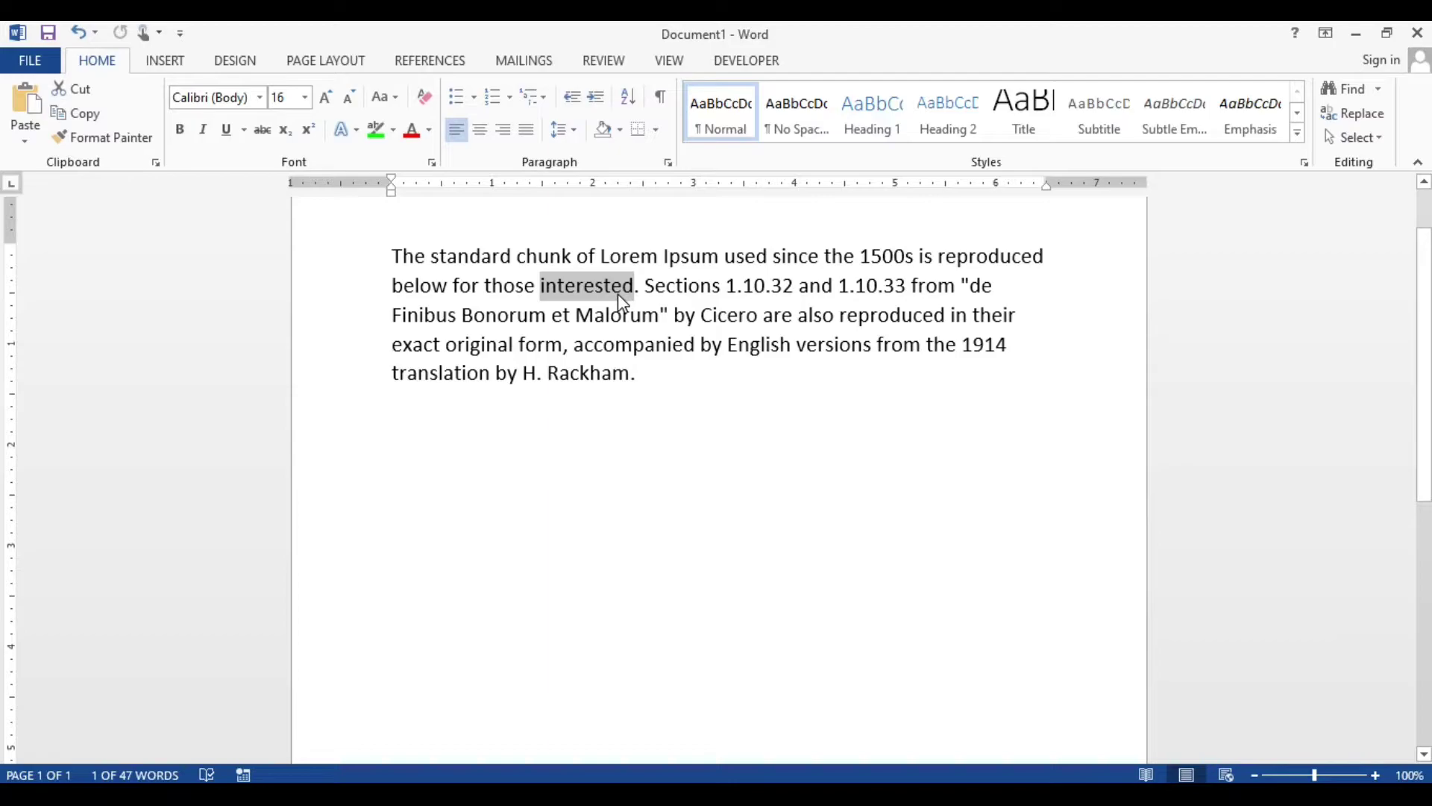
click(272, 134)
click(595, 316)
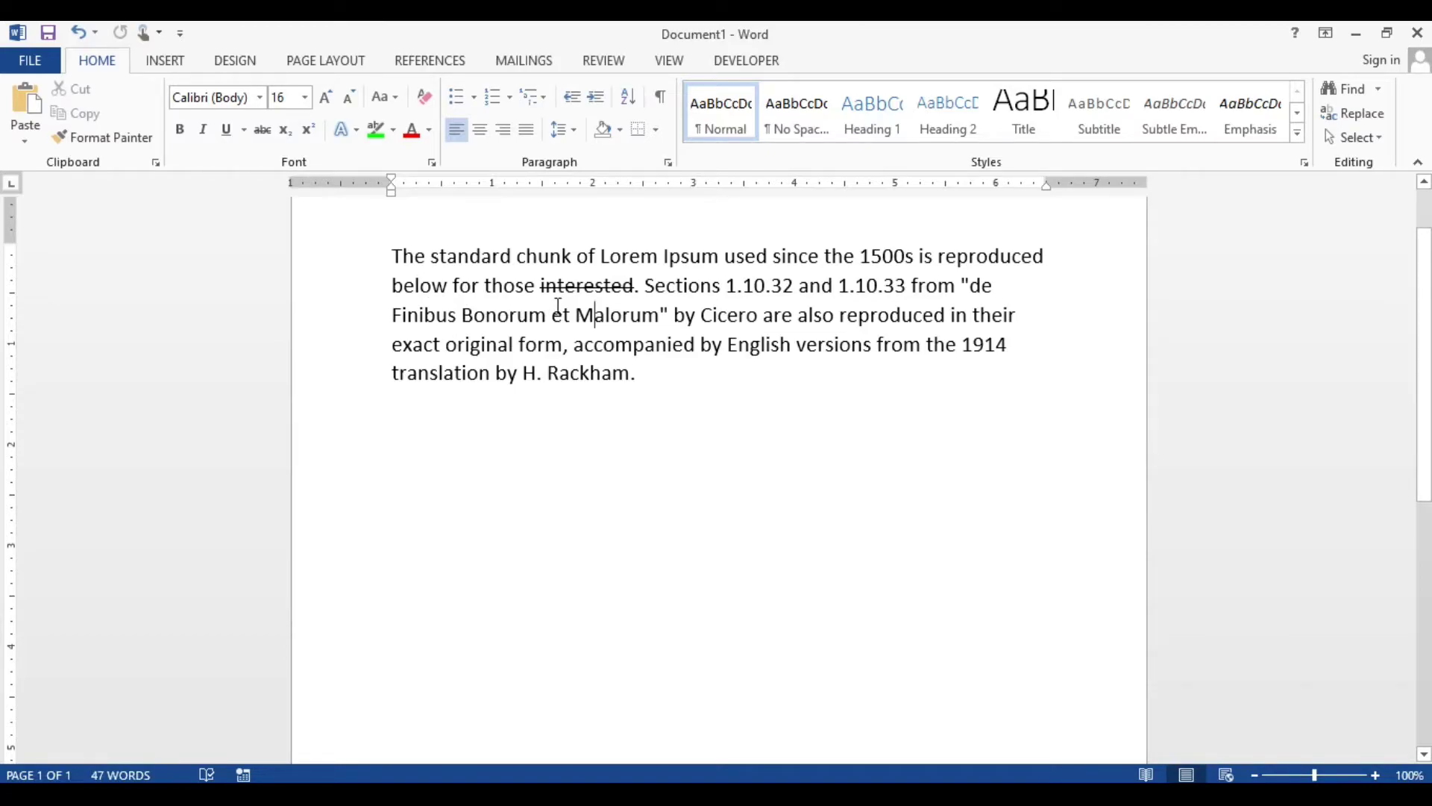
key(ctrl+z)
Step: Apply strikethrough to the entire Lorem Ipsum paragraph
drag(384, 254, 674, 391)
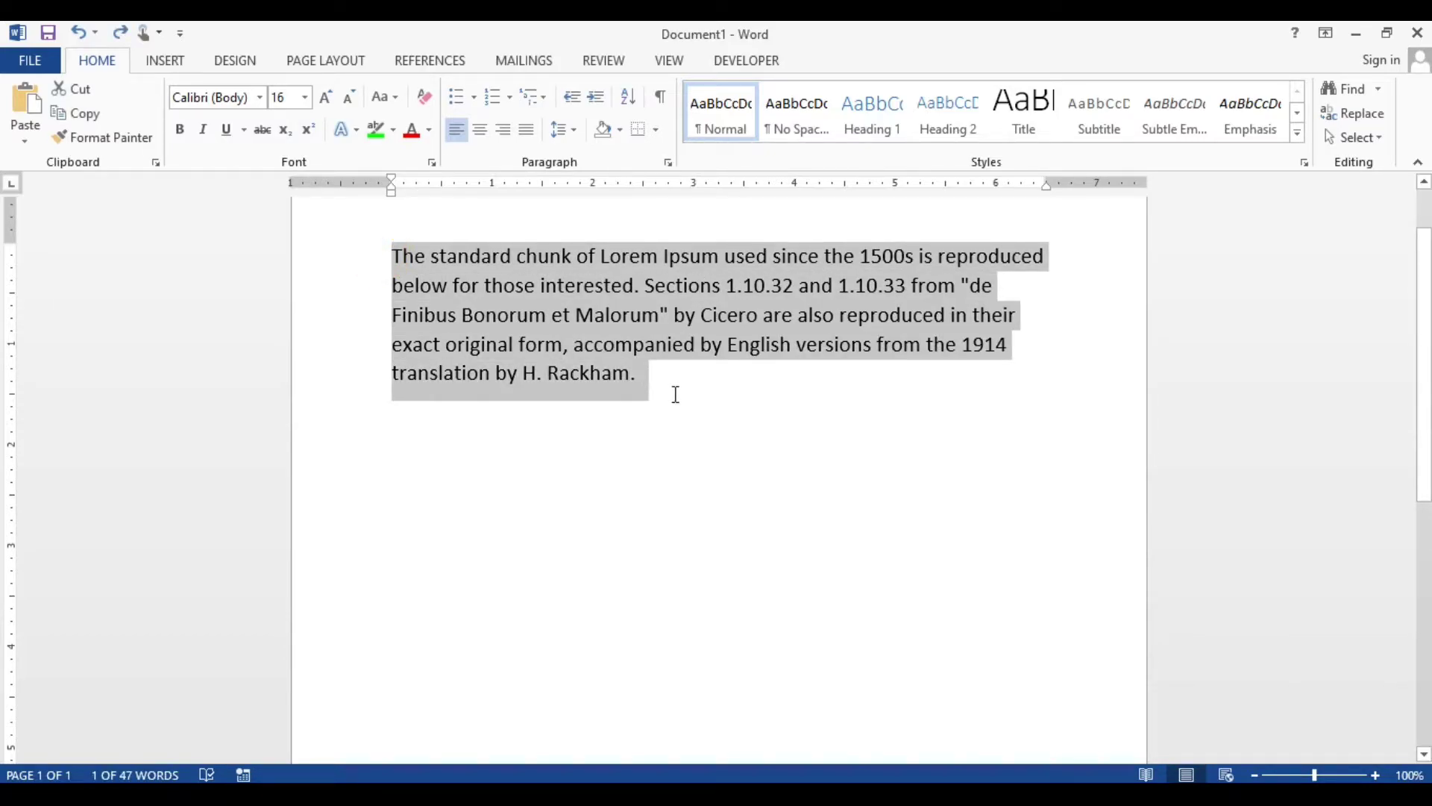
click(262, 130)
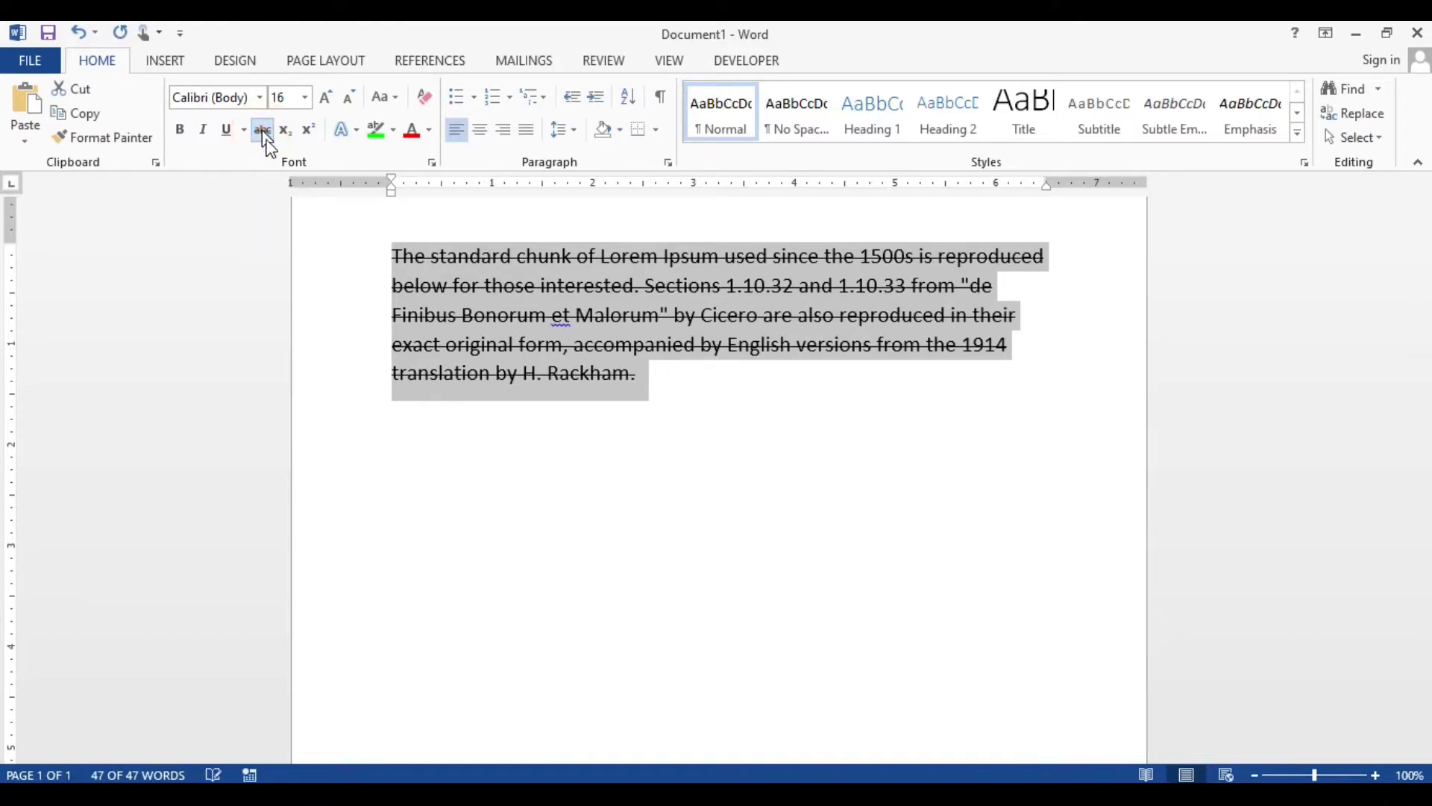
click(657, 384)
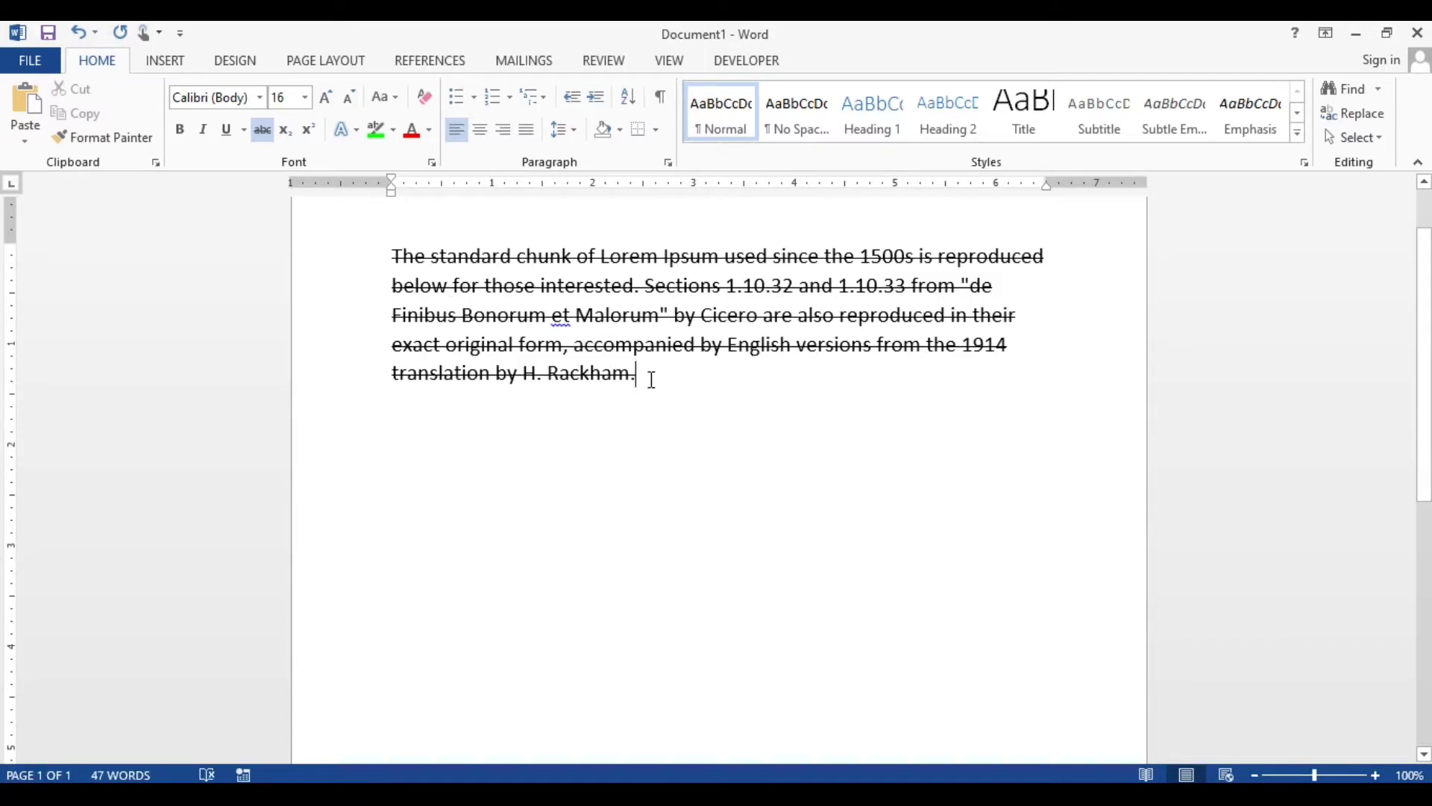
Step: Delete the struck-through paragraph and turn strikethrough off for new text
drag(642, 373, 388, 260)
key(Delete)
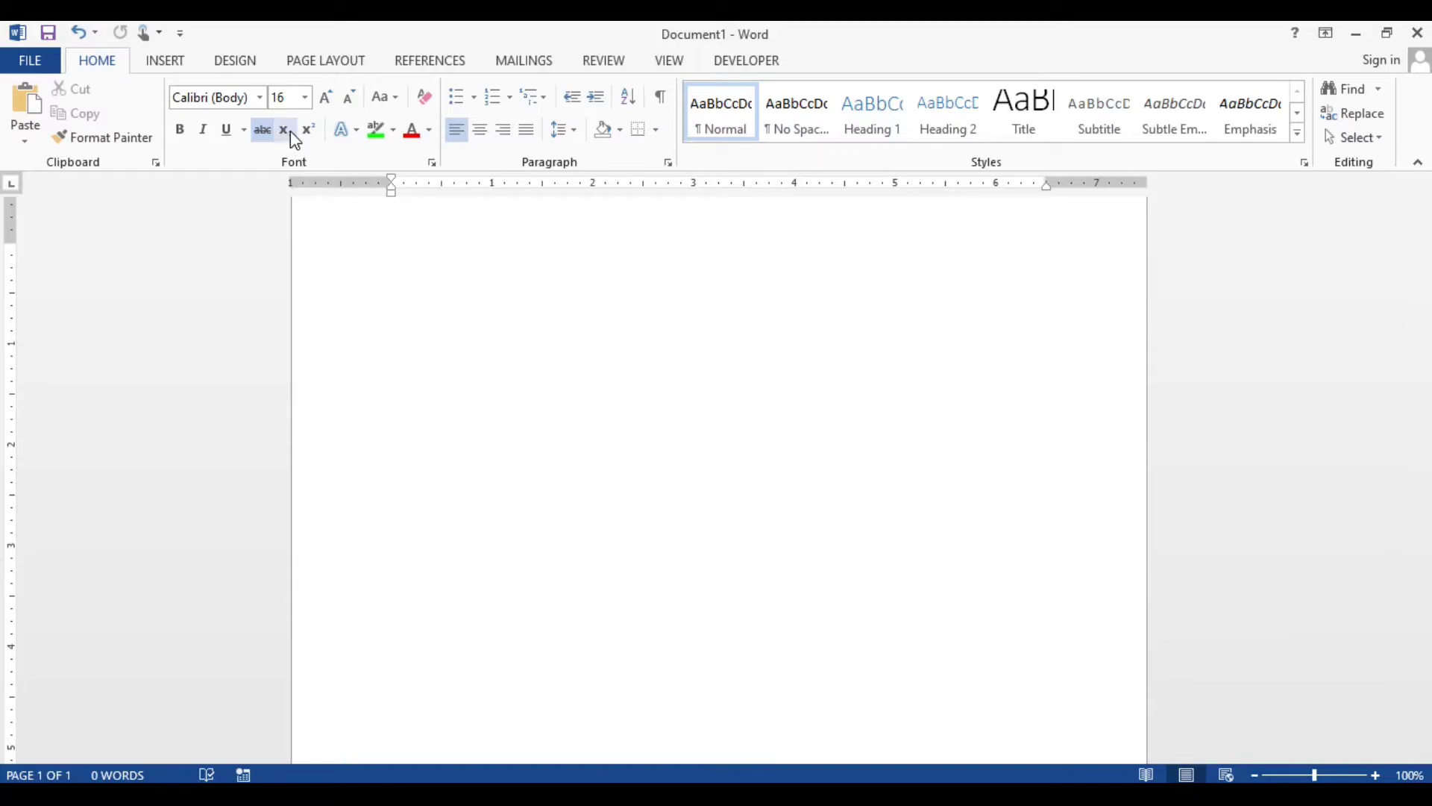
click(270, 130)
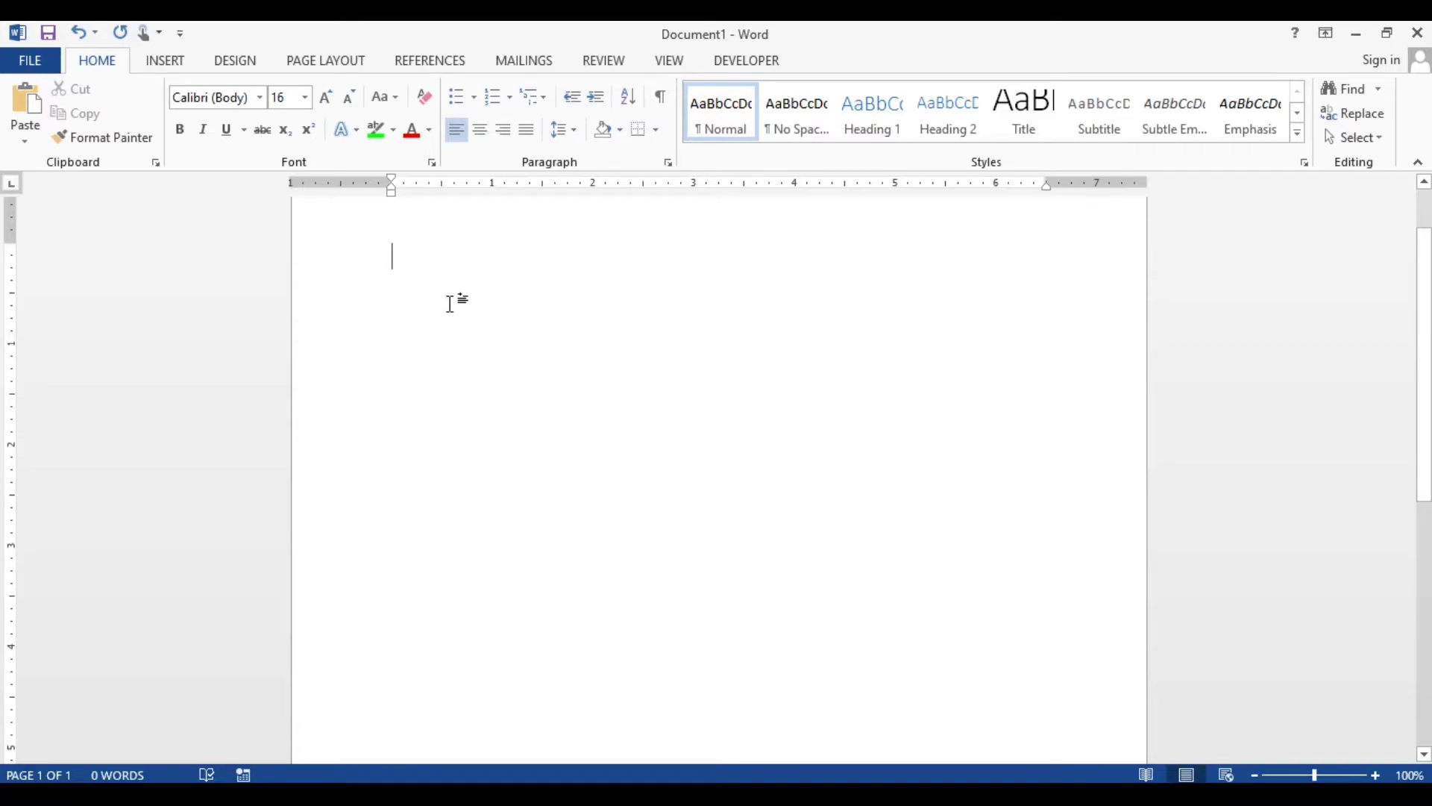
Step: Write the formula H2O on the empty page and format its 2 as subscript
text(H)
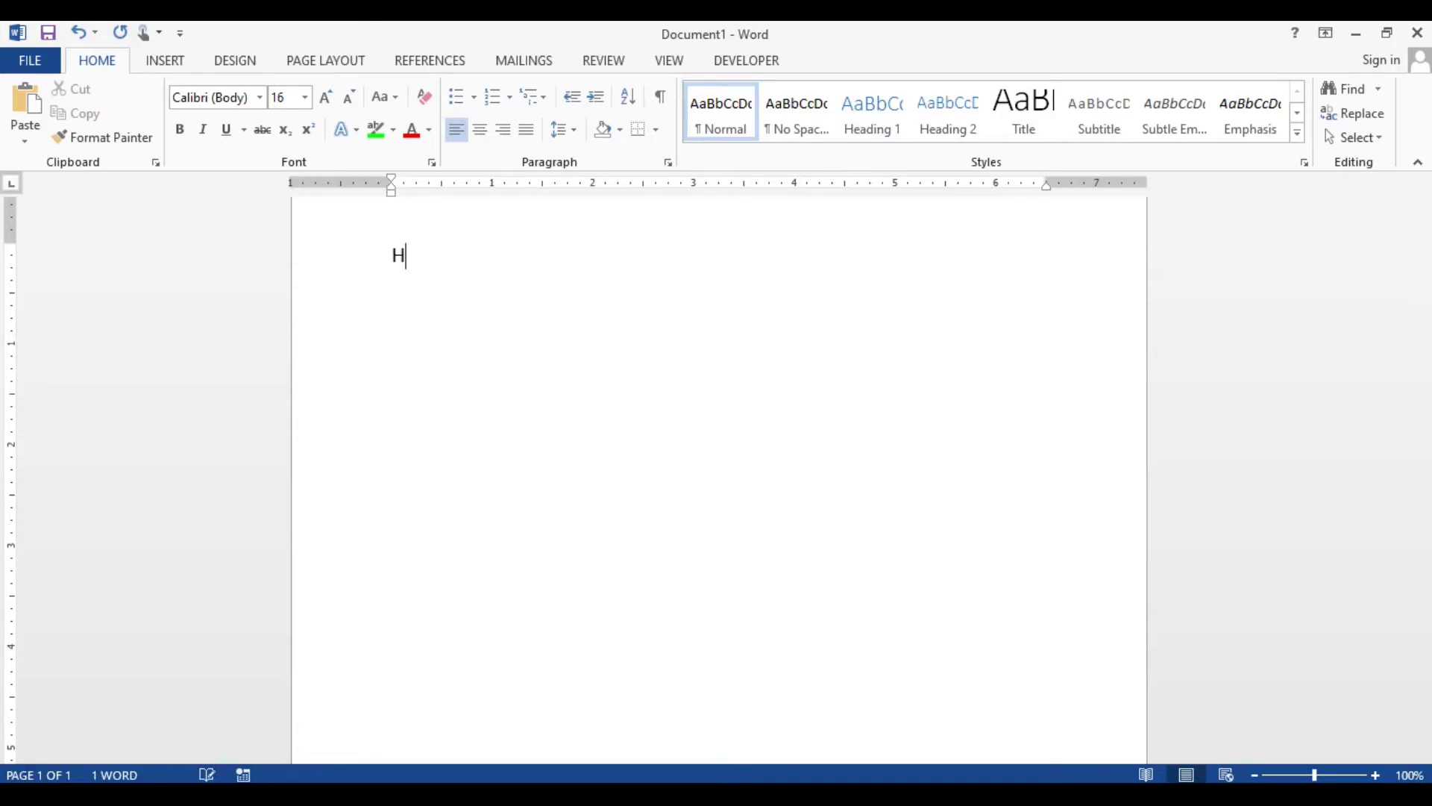
text(2O)
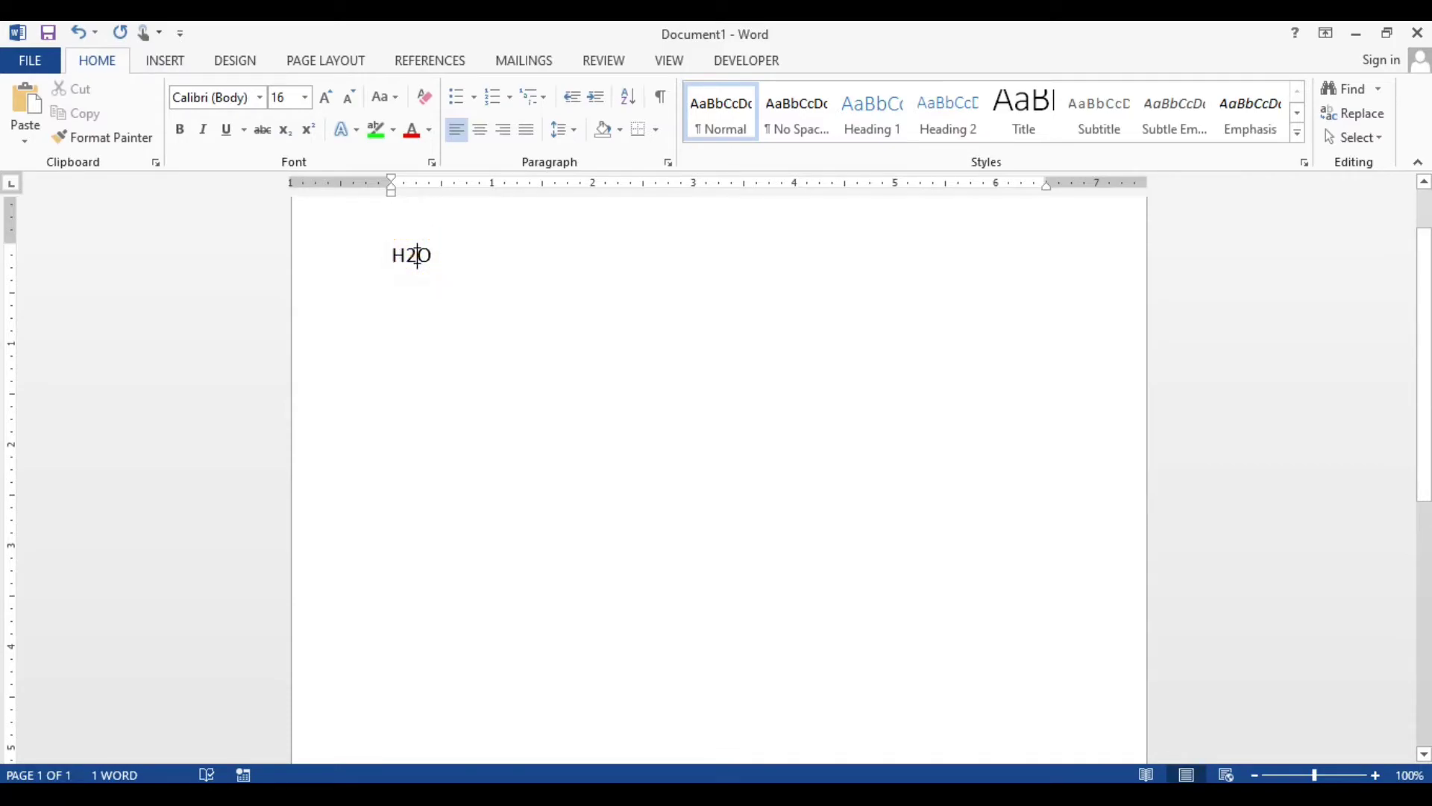
drag(405, 258, 419, 260)
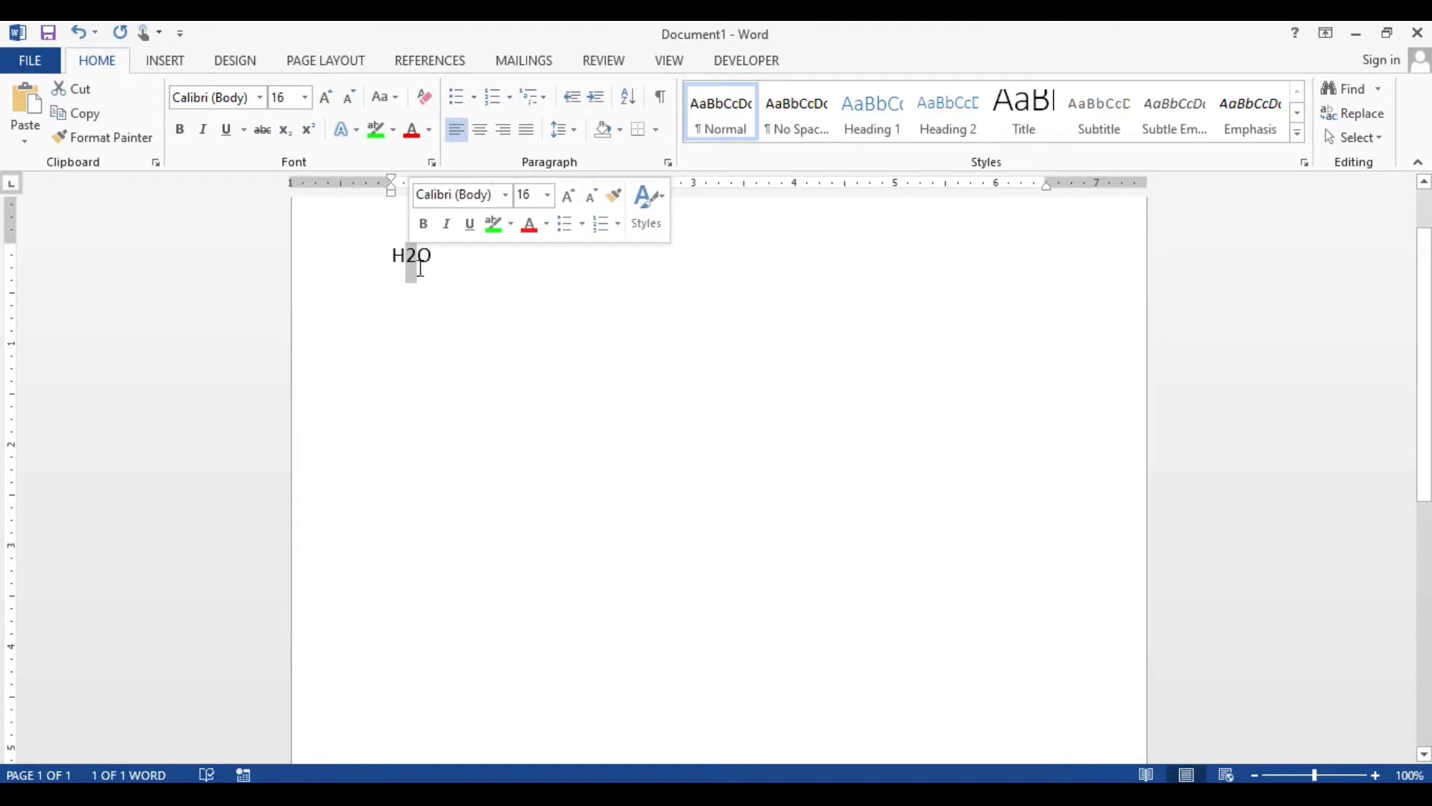
click(285, 132)
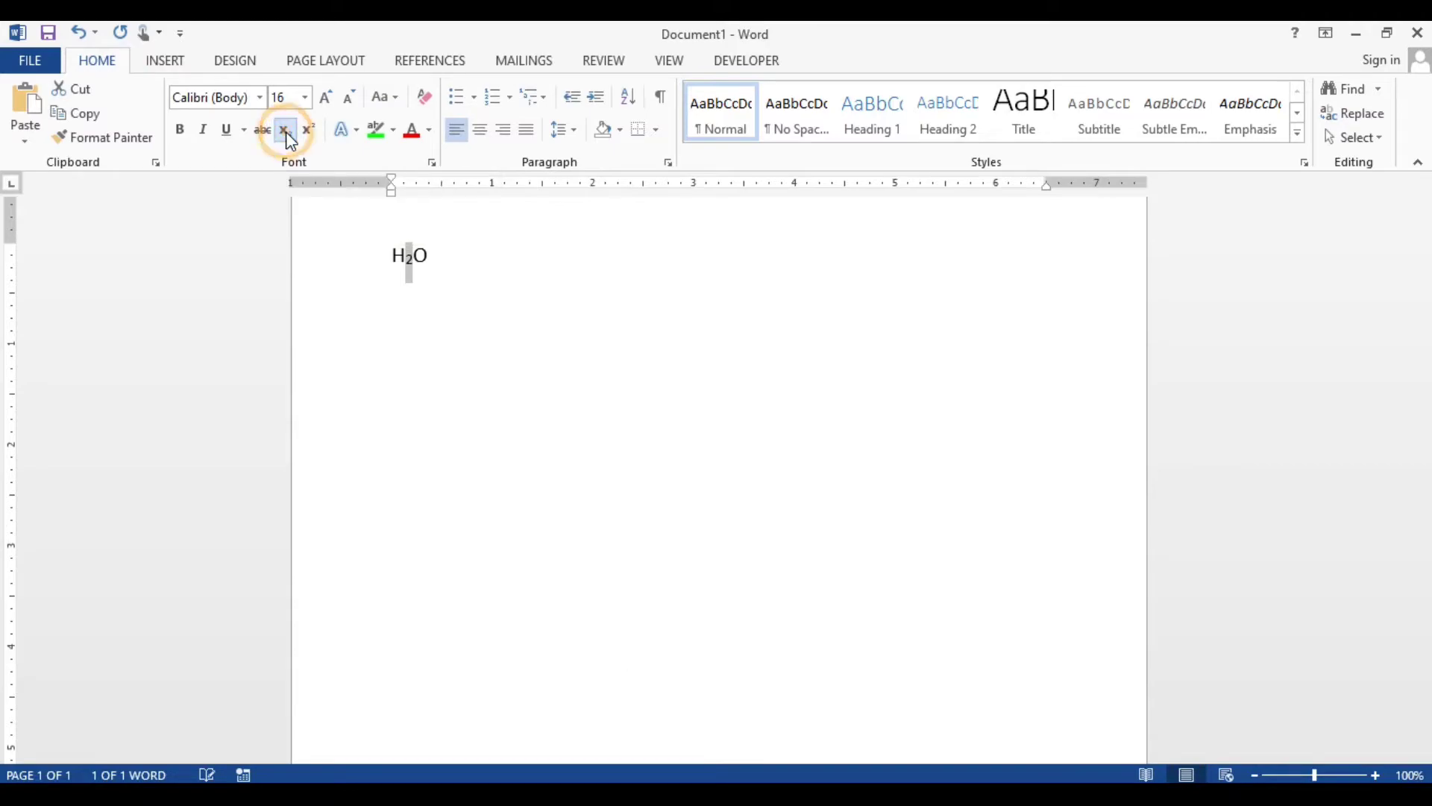
click(465, 316)
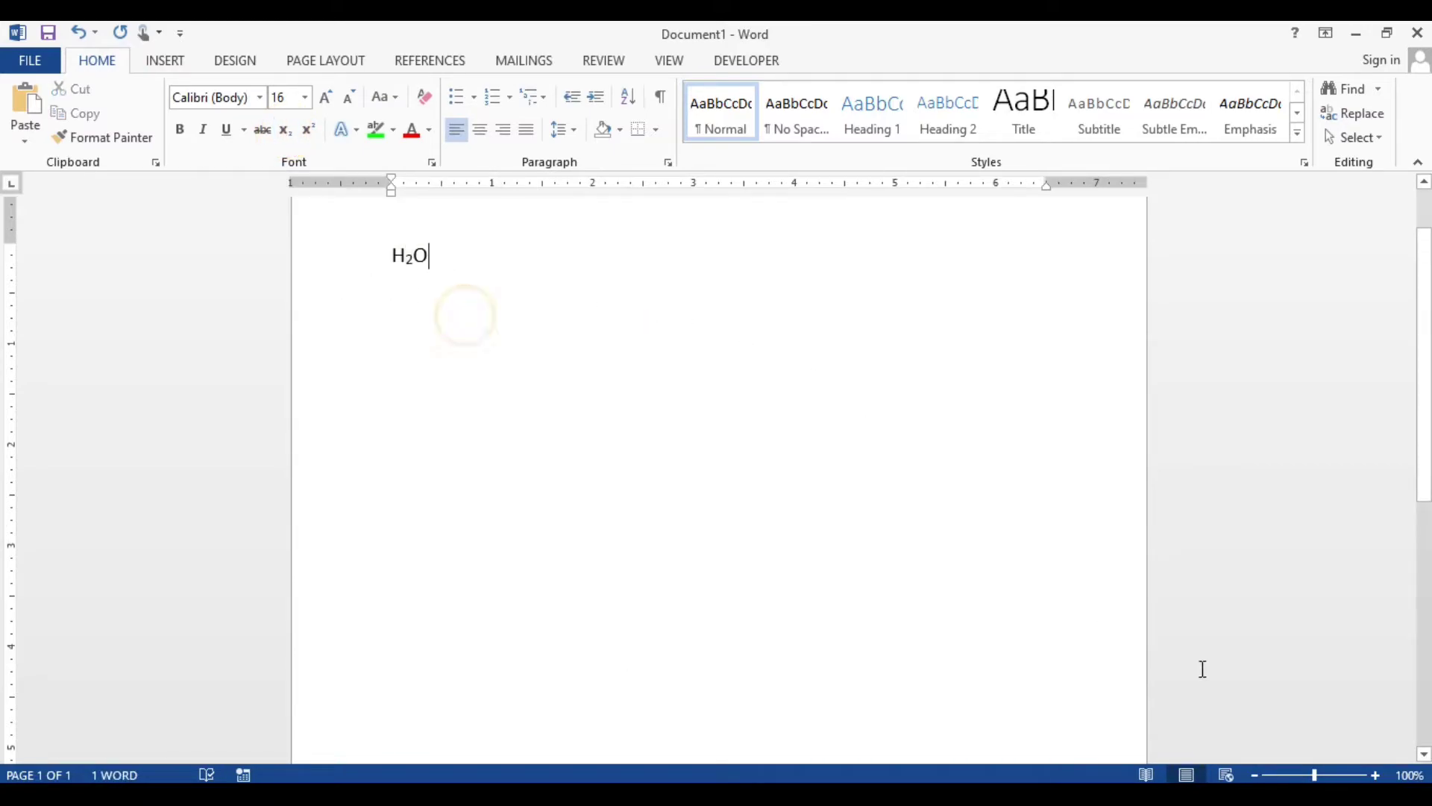
Step: Add "co2" after the water formula and format its 2 as subscript
click(1374, 774)
click(1374, 774)
click(1374, 774)
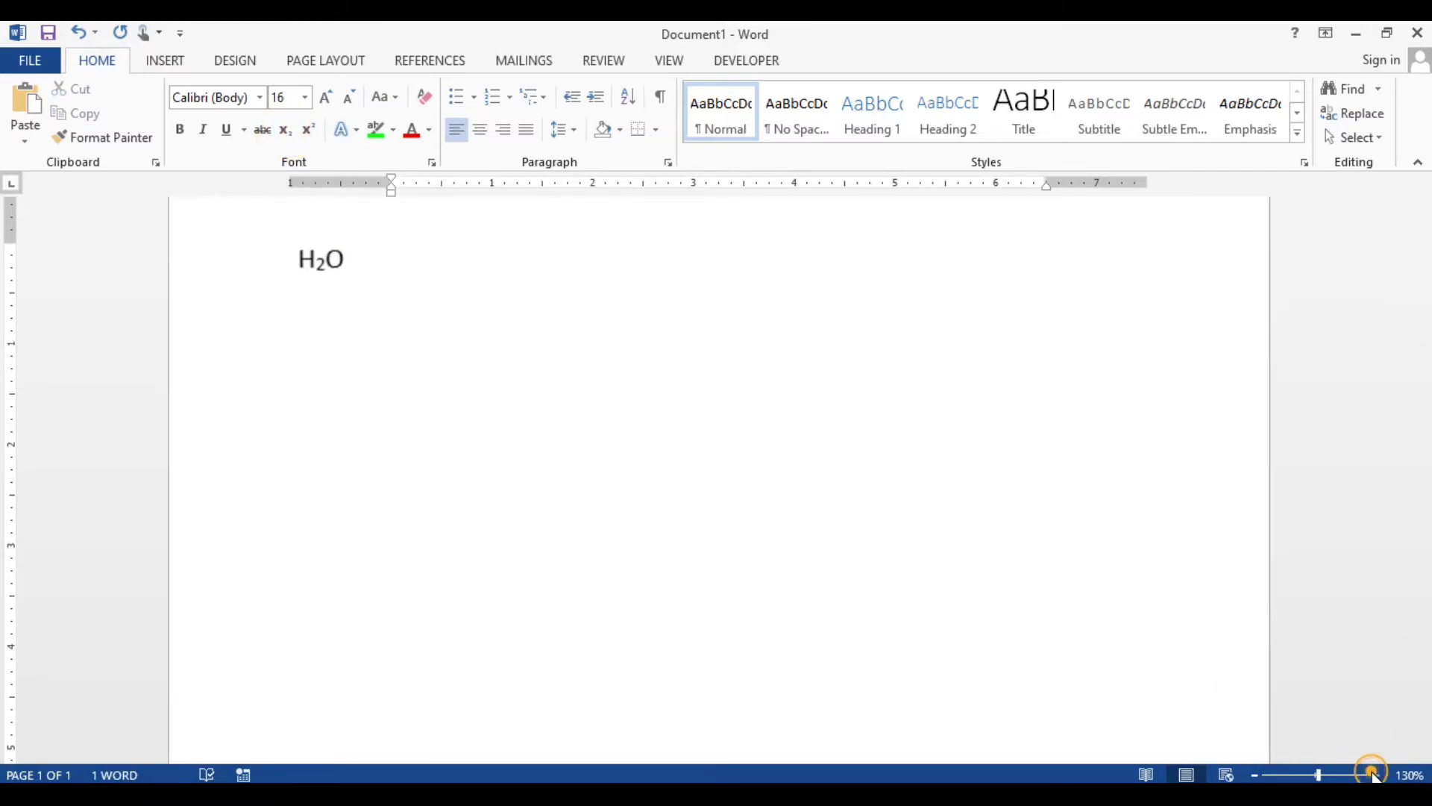
click(1374, 774)
click(1374, 774)
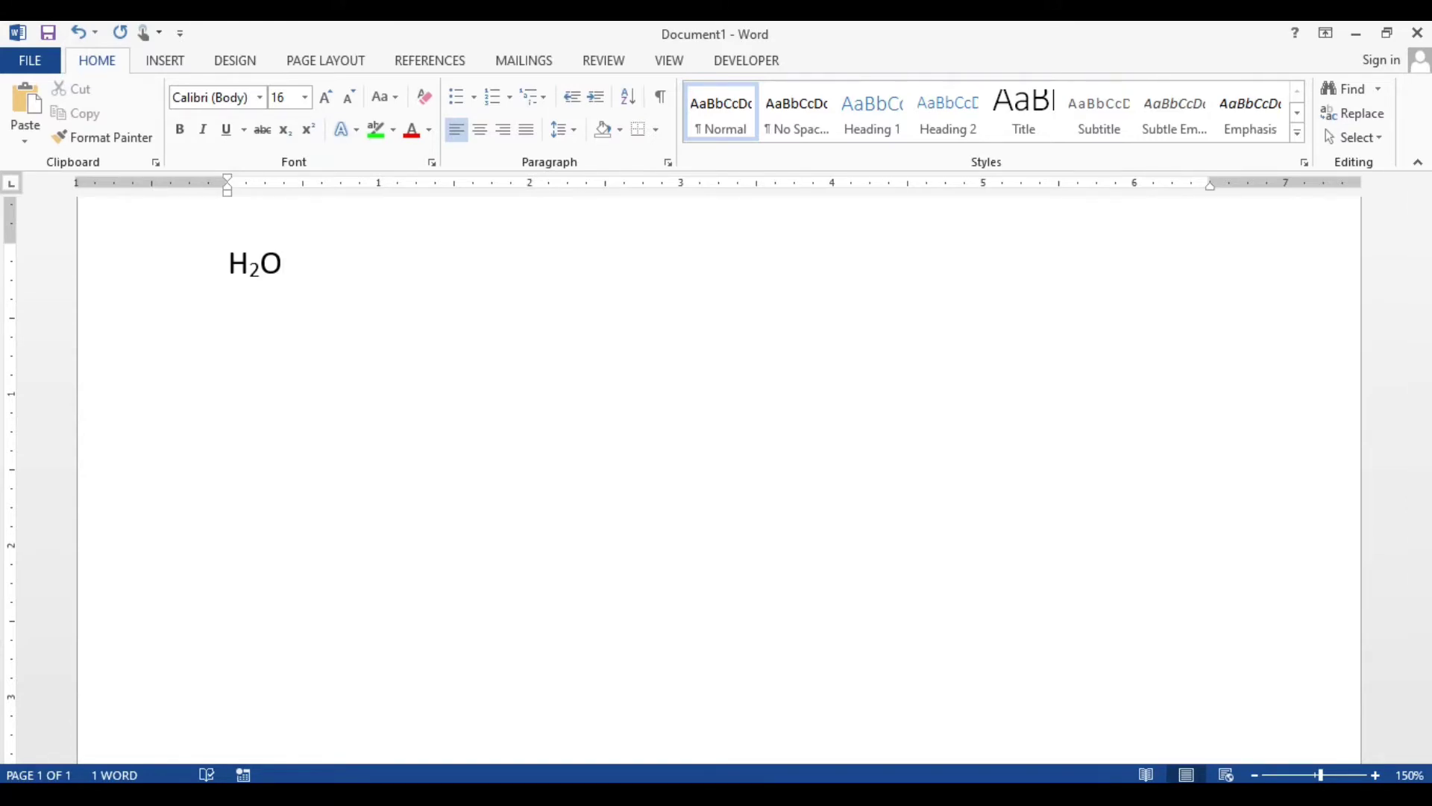
text(co2)
drag(323, 267, 337, 266)
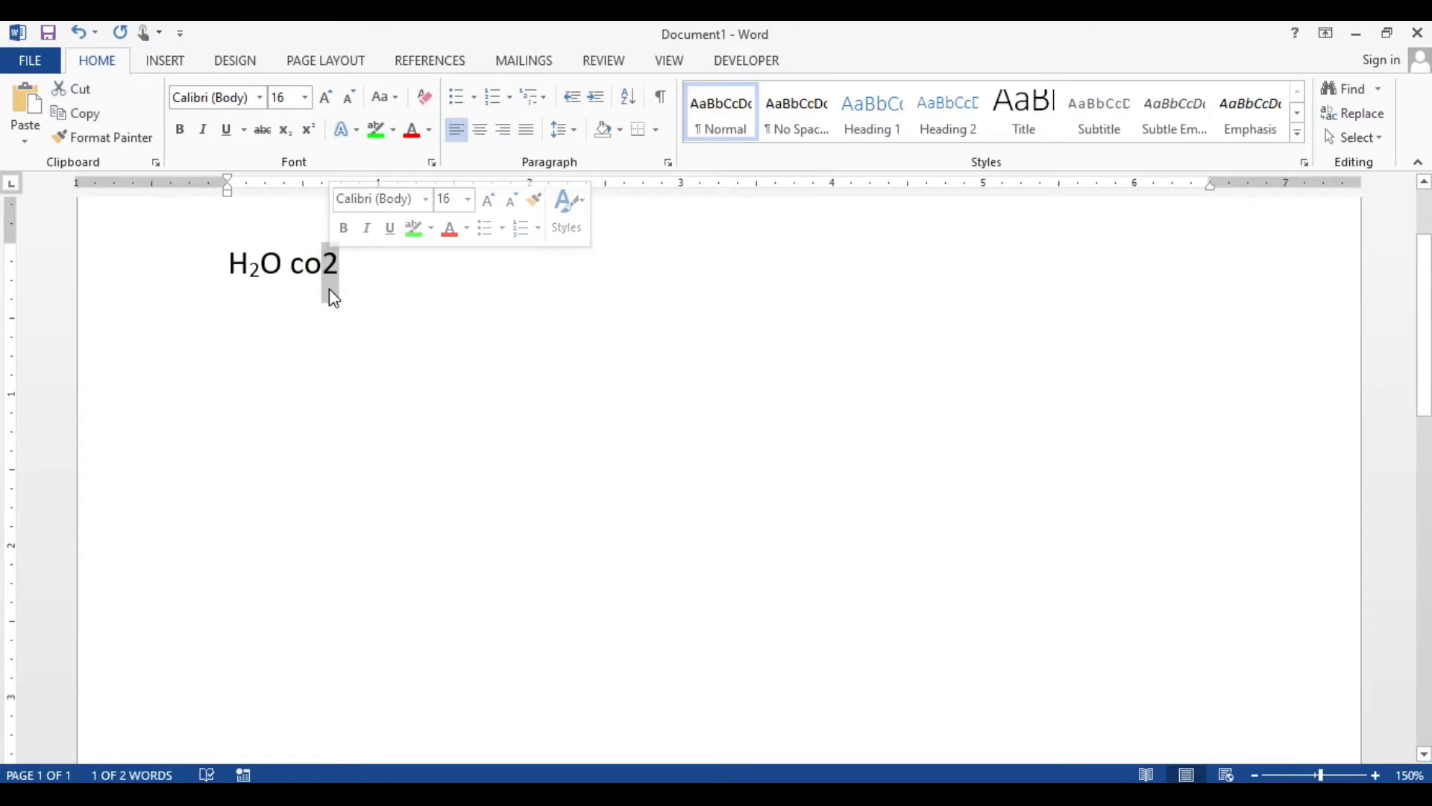
key(ctrl+equal)
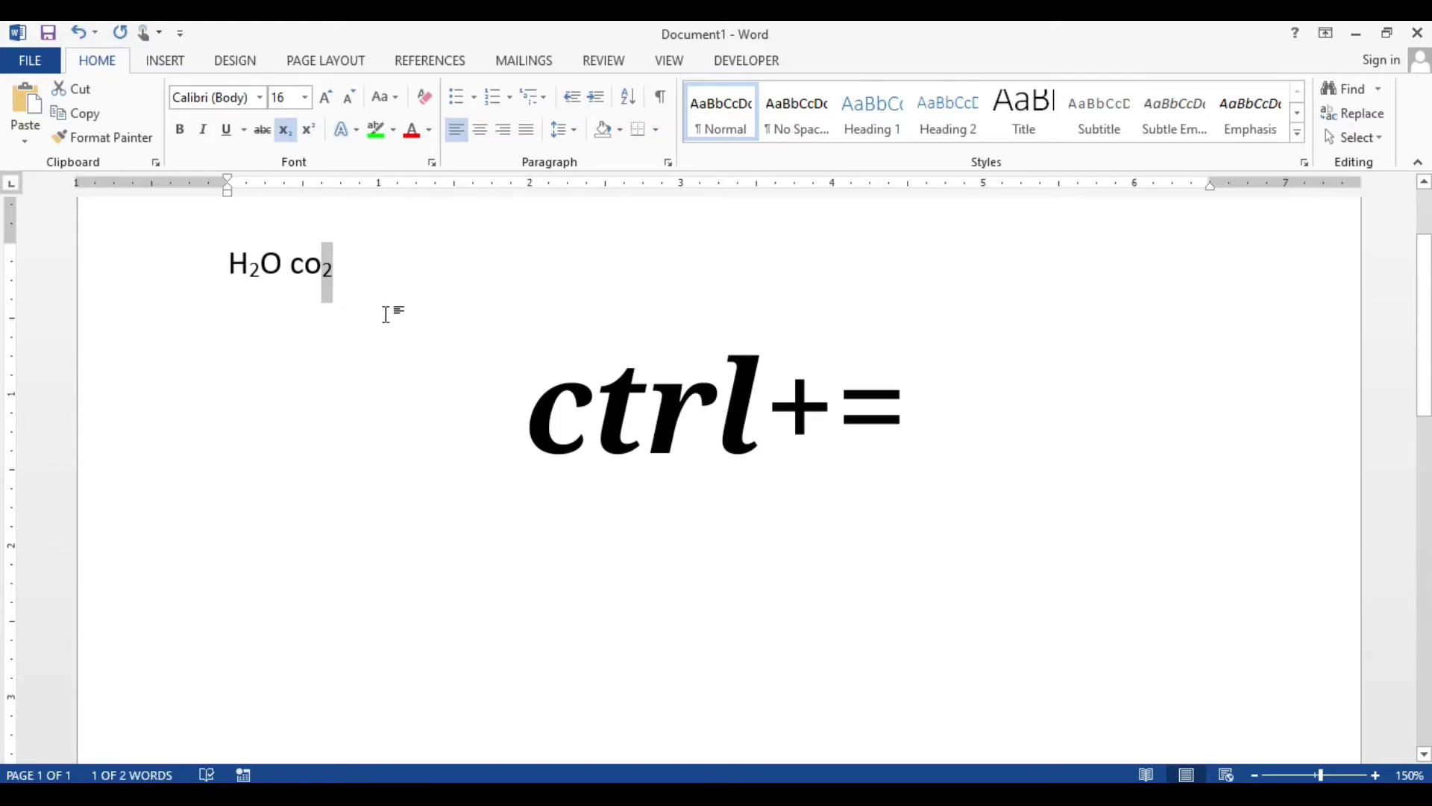
Step: Replace both chemical formulas with the equation X2+y2+z2=0 as plain text
drag(368, 265, 224, 270)
key(Delete)
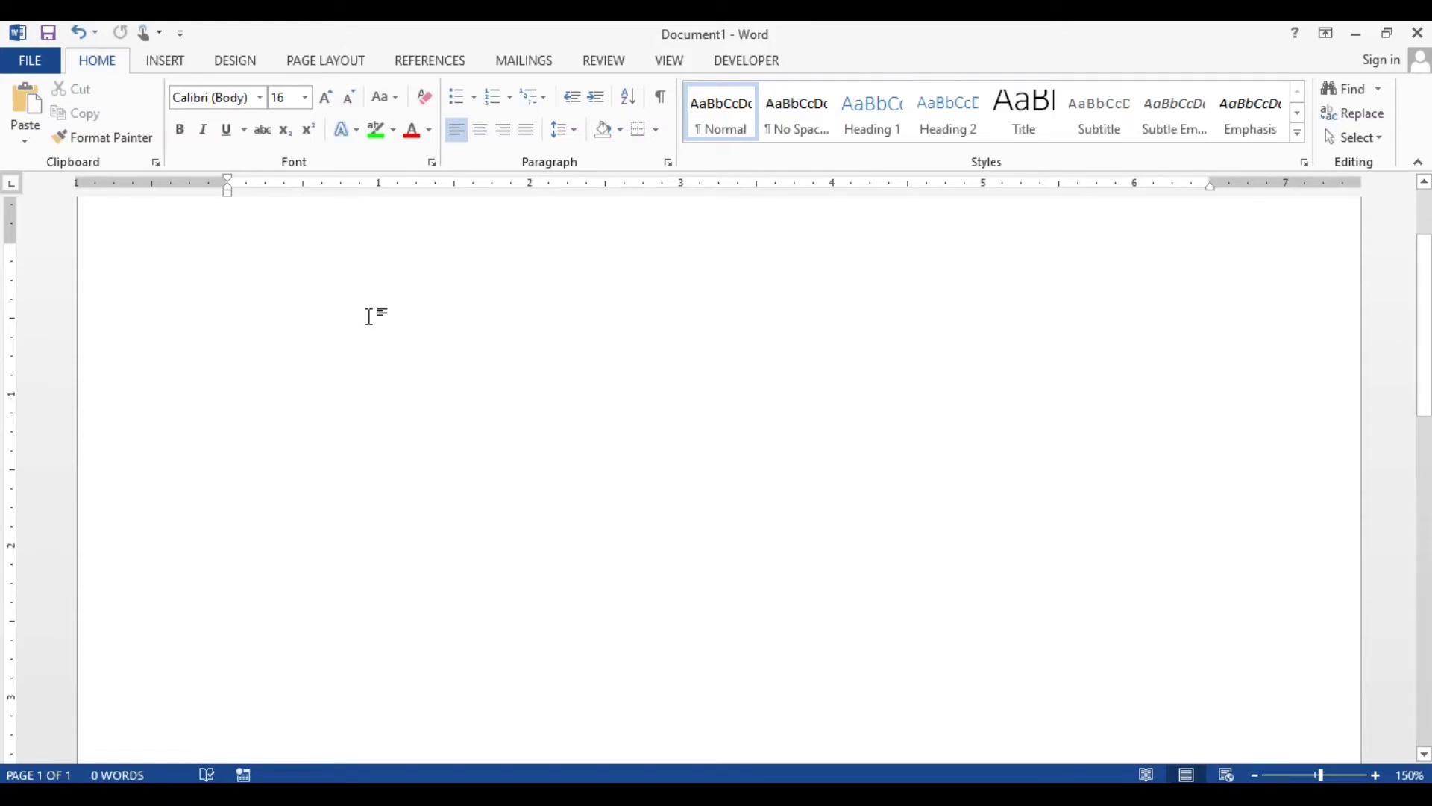
text(x2+y)
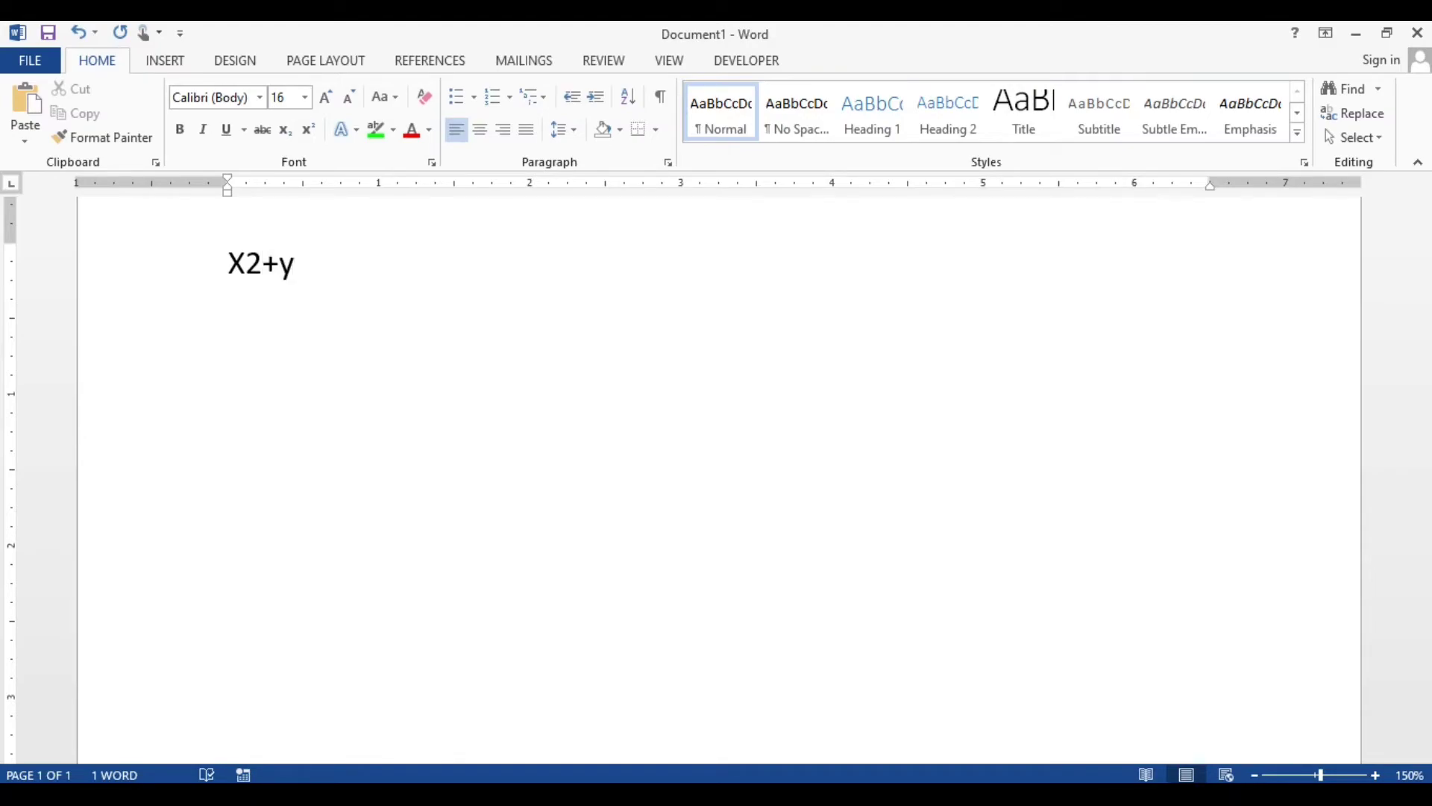
text(2+z2=0)
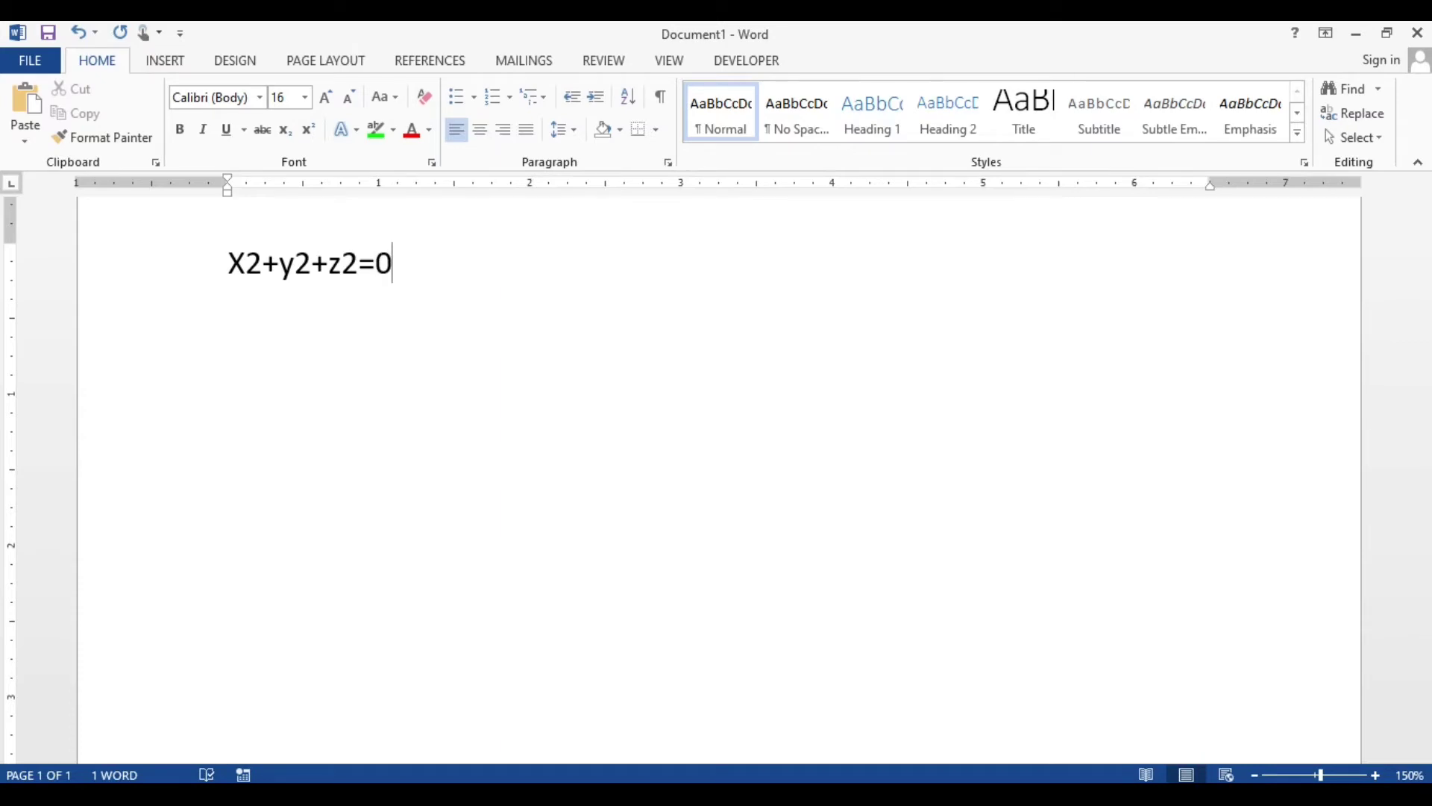
Step: Format the 2 after X, y and z in the equation as superscript
click(263, 265)
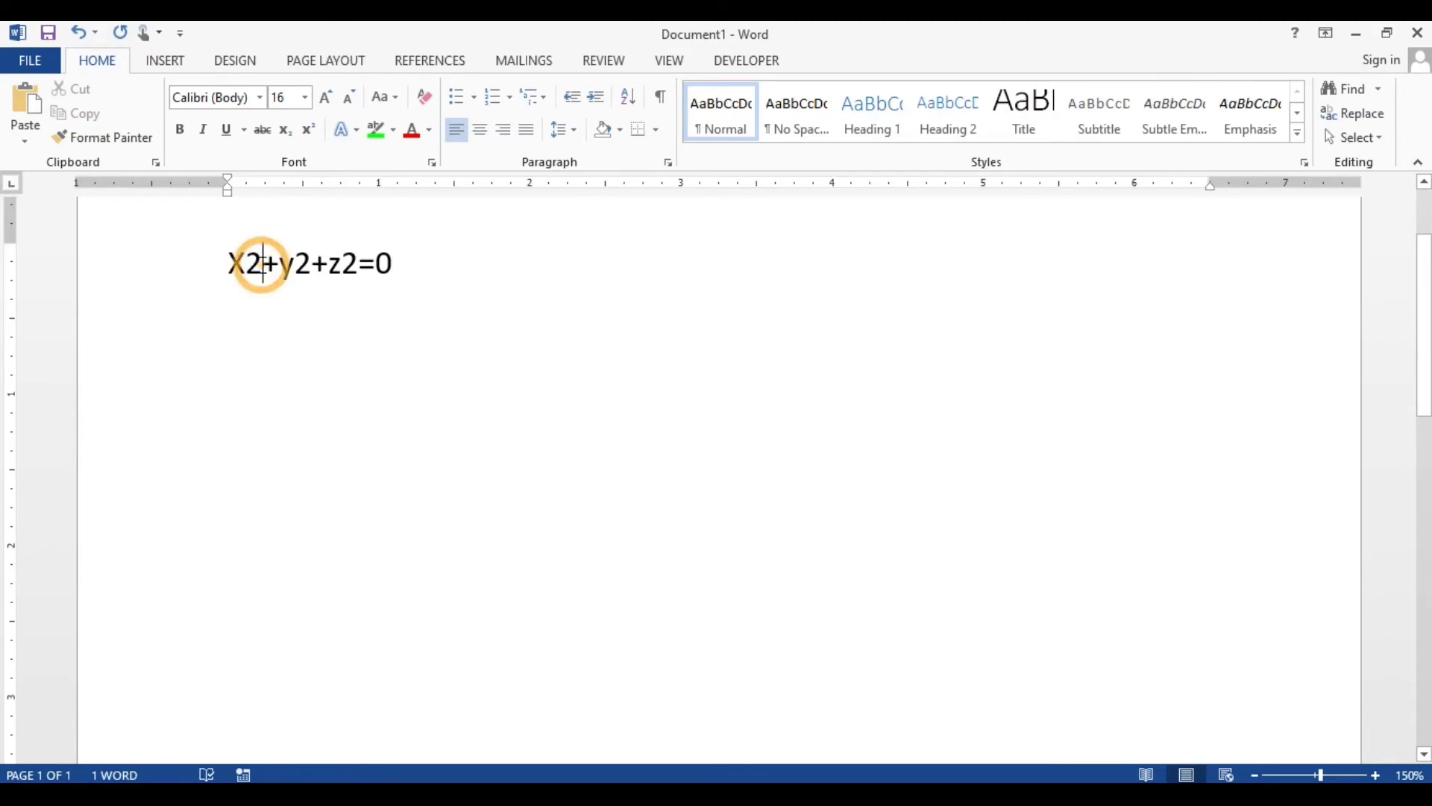
drag(262, 265, 253, 268)
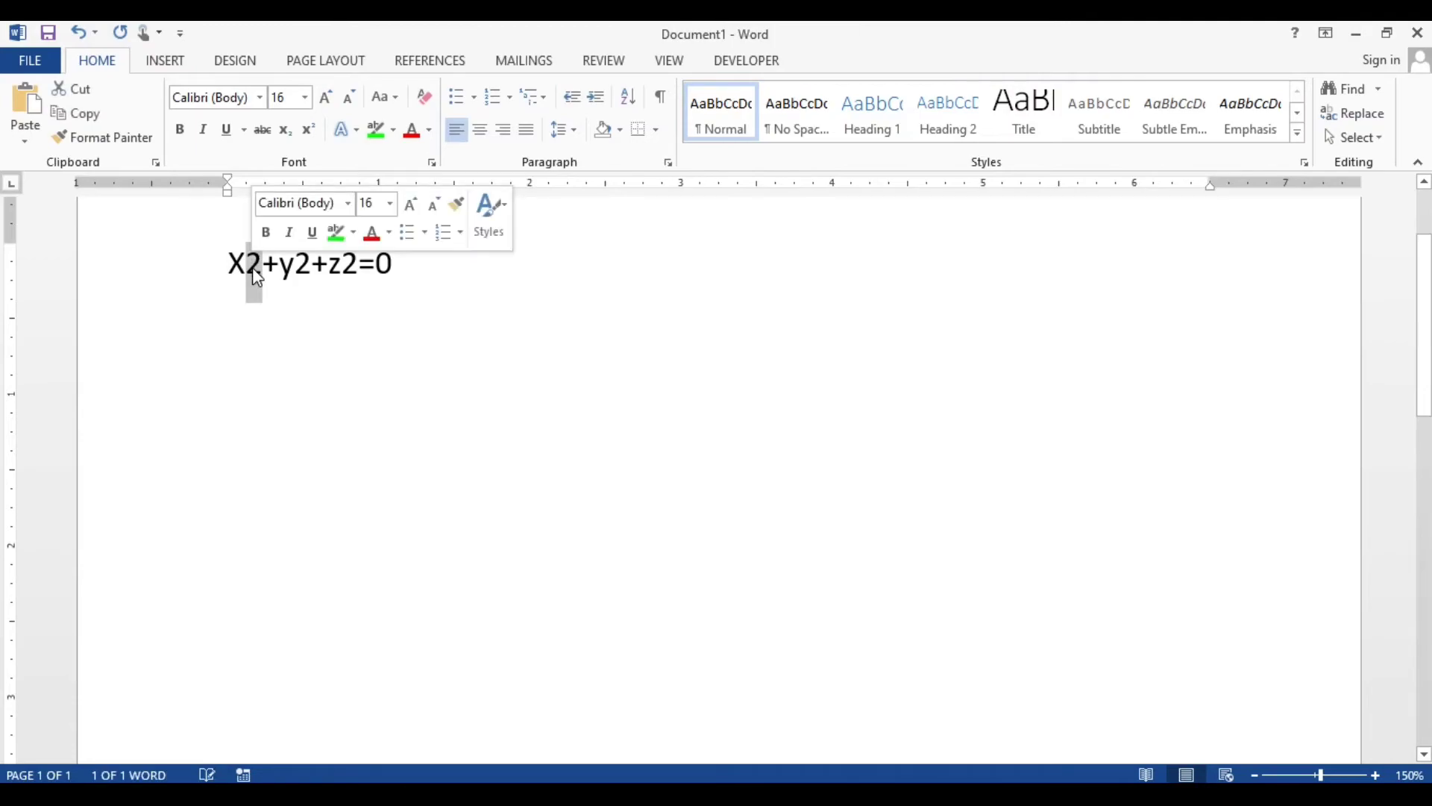
click(306, 133)
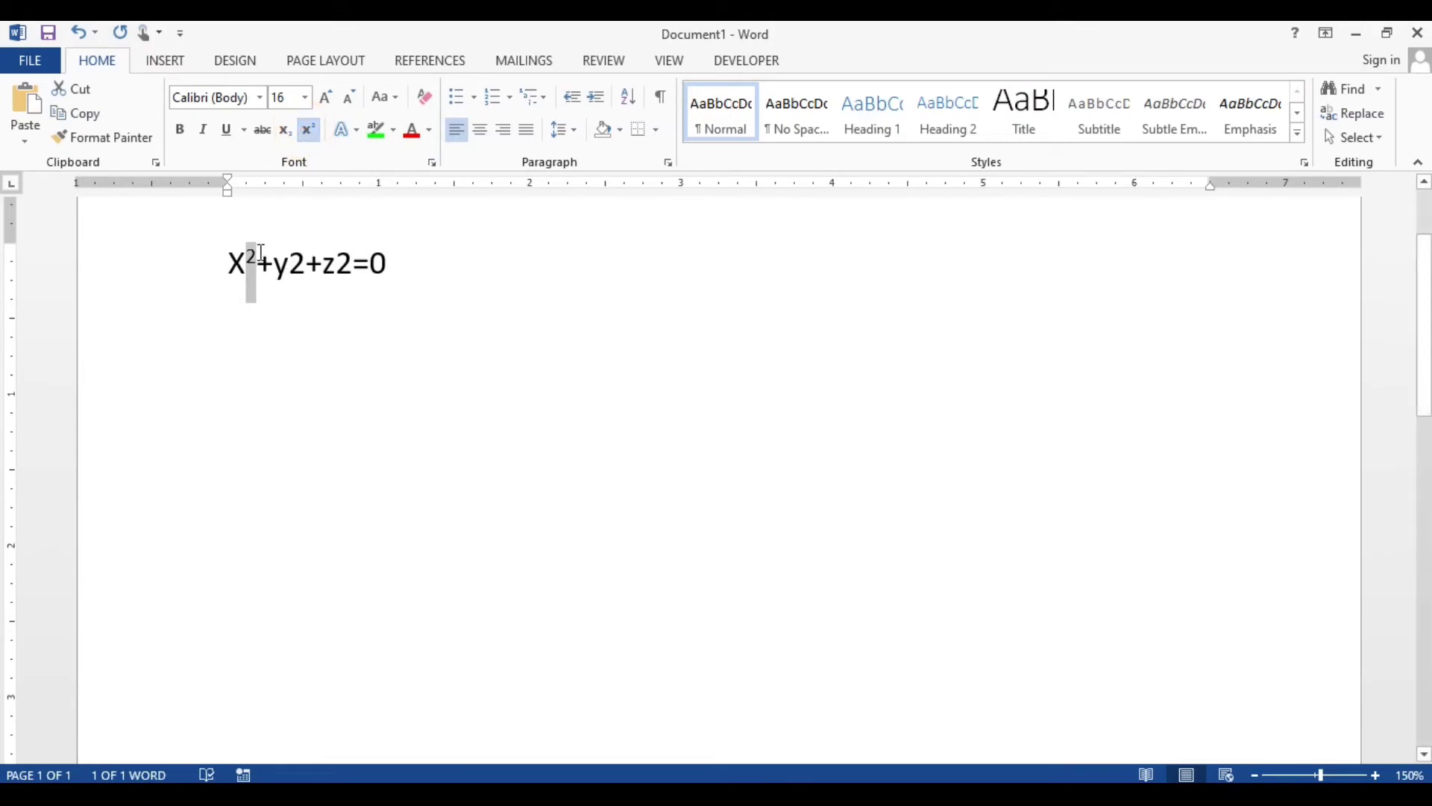
drag(307, 265, 291, 266)
key(ctrl+shift+plus)
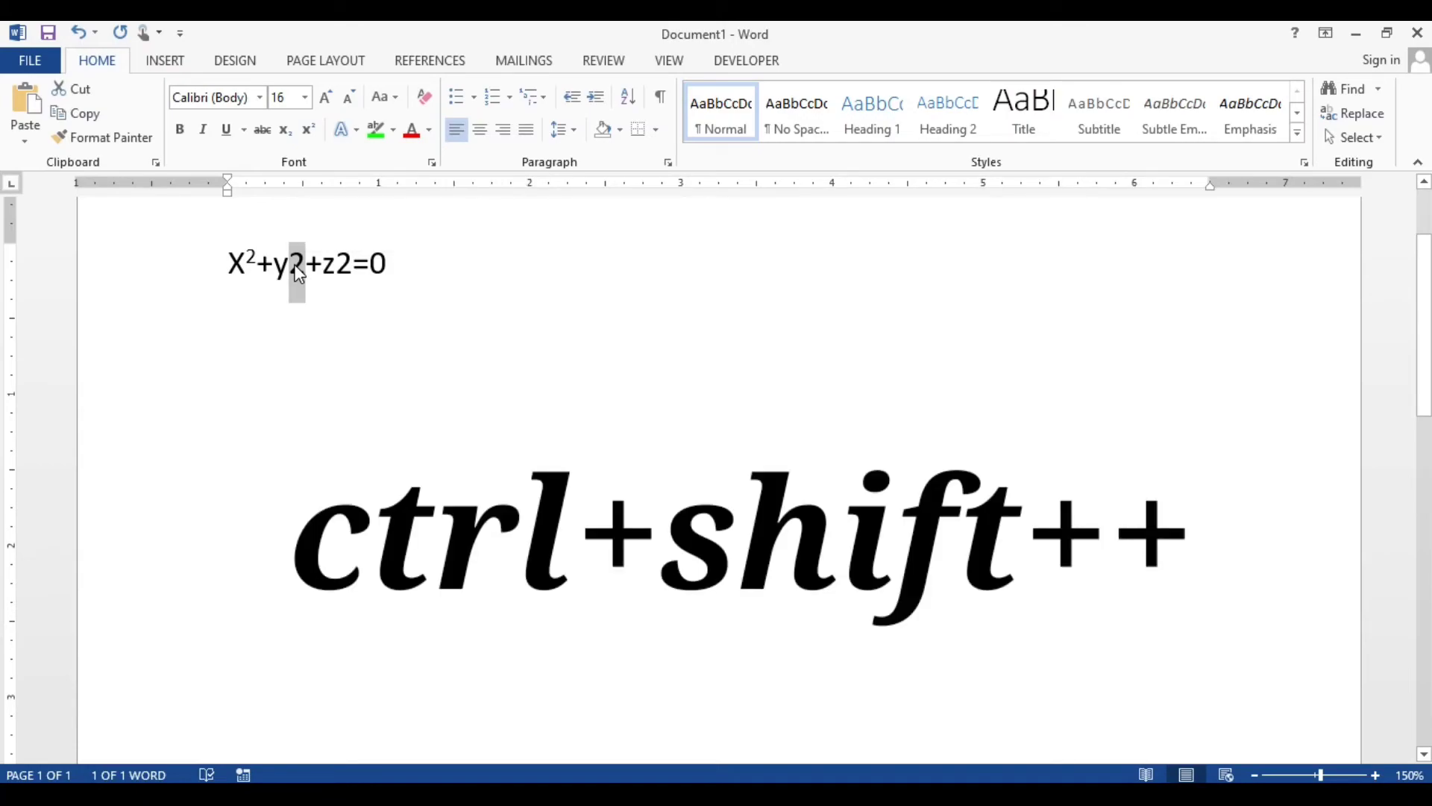
key(ctrl+shift+plus)
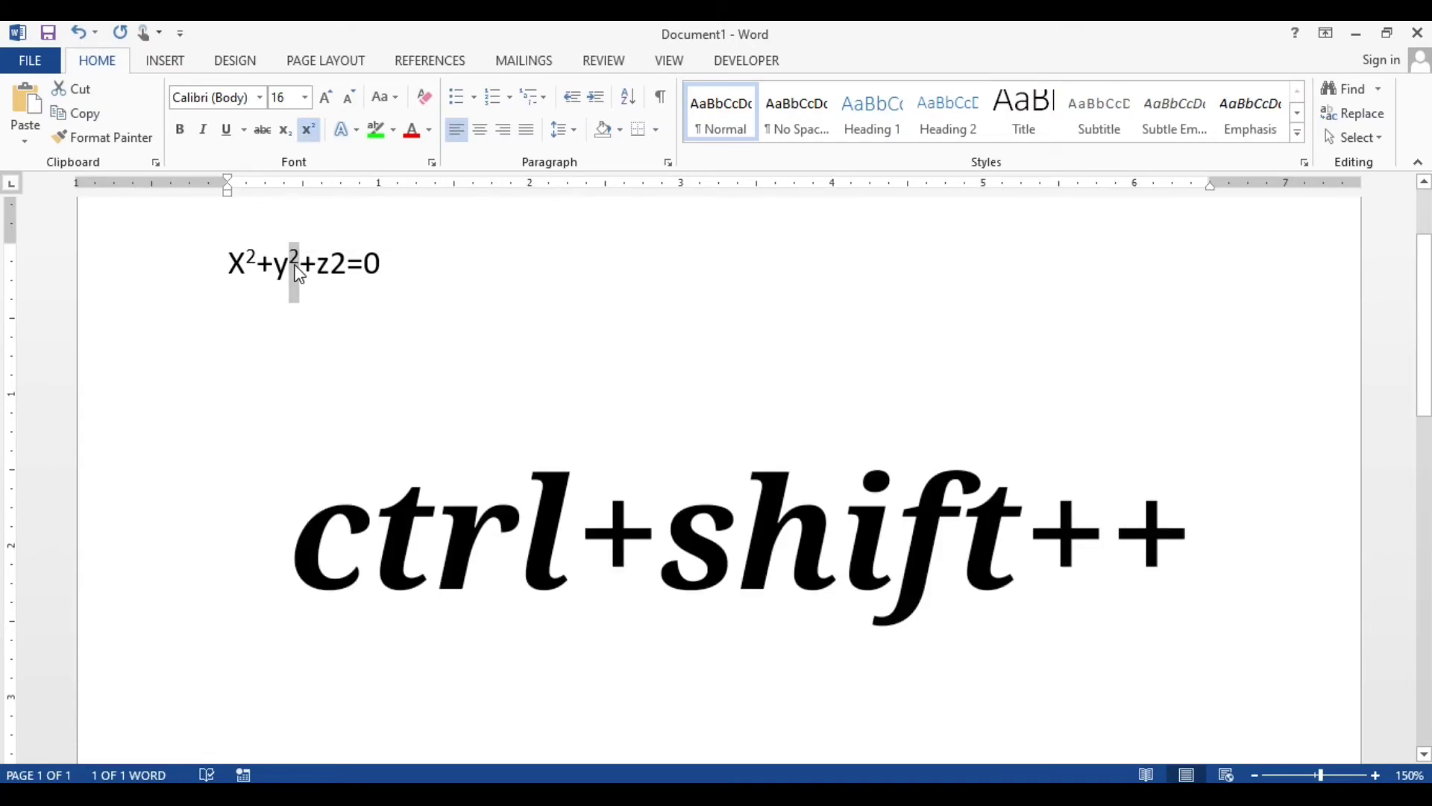
click(345, 265)
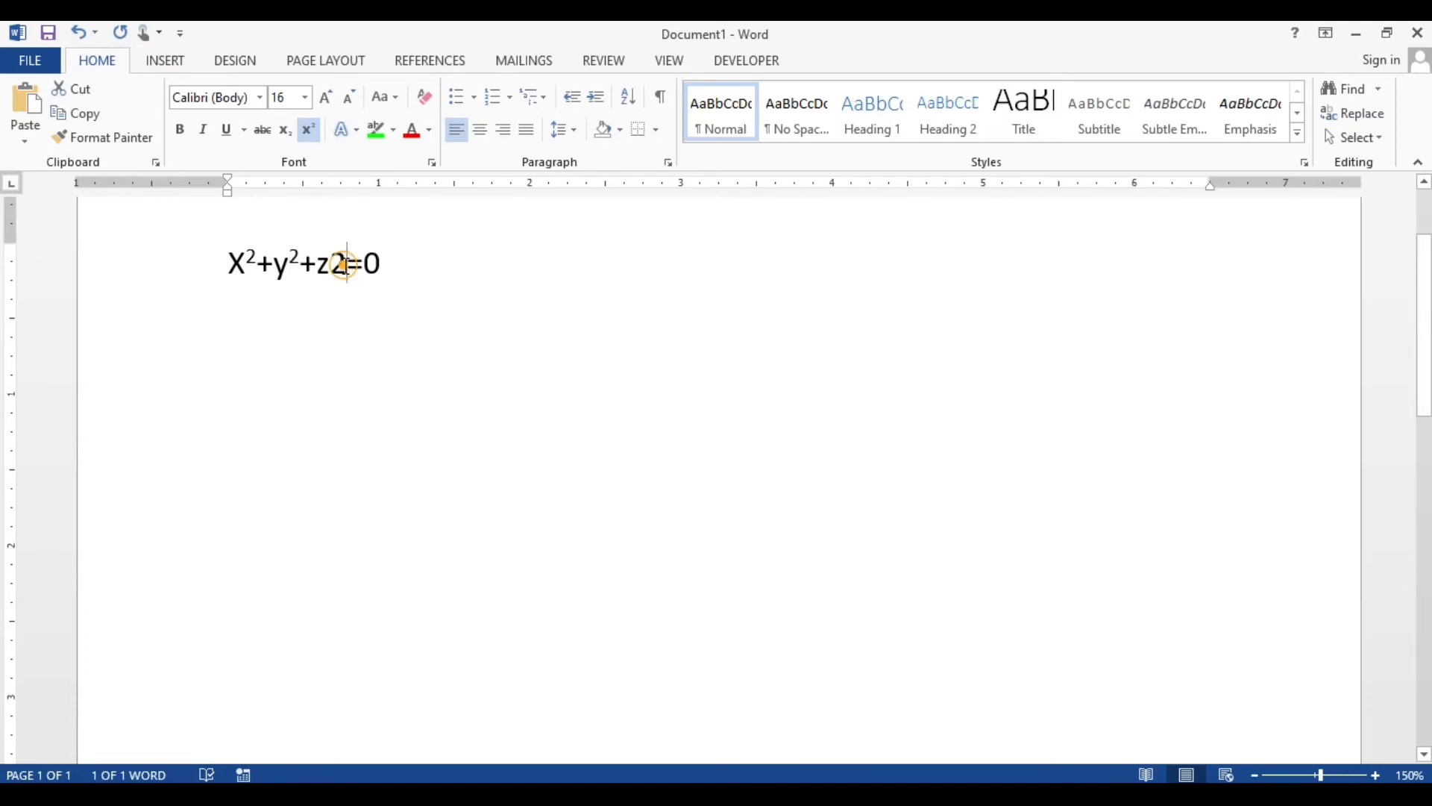
drag(345, 265, 334, 262)
click(417, 263)
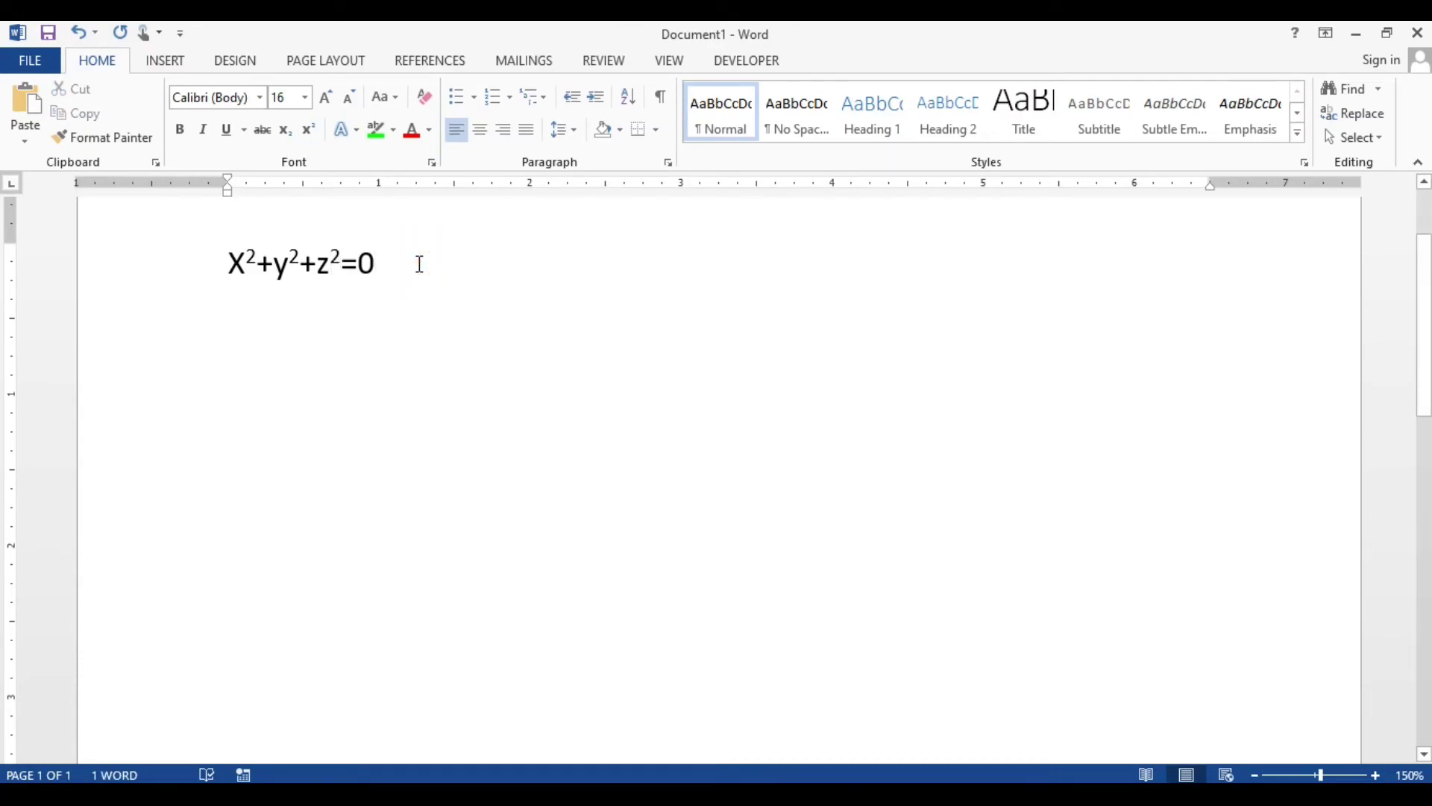